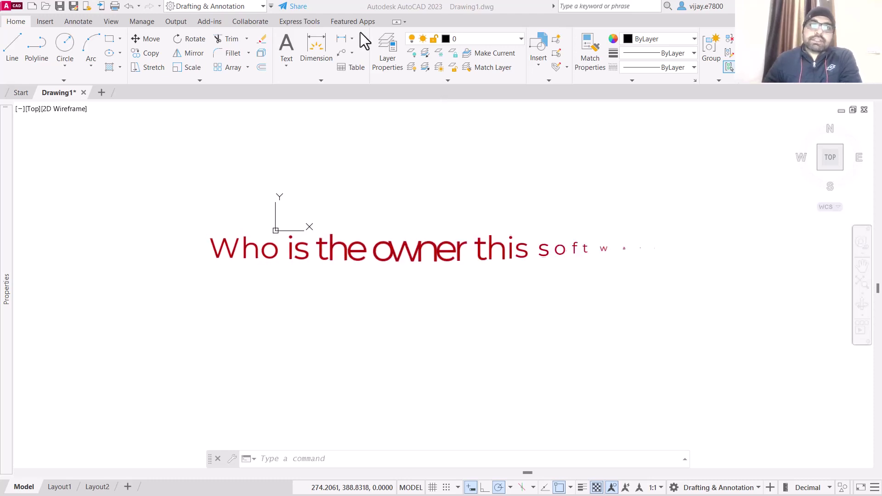
# Step: Review the tools available for inserting content and annotating the drawing
pyautogui.click(376, 8)
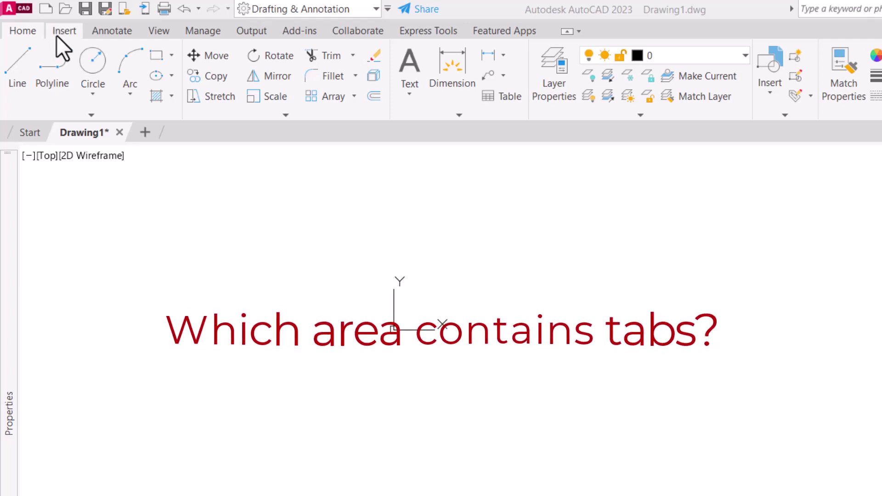
pyautogui.click(57, 33)
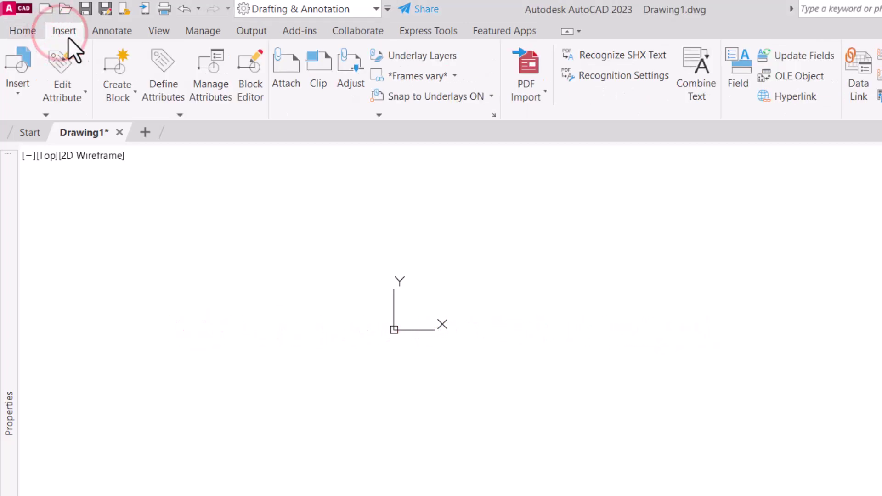
pyautogui.click(106, 32)
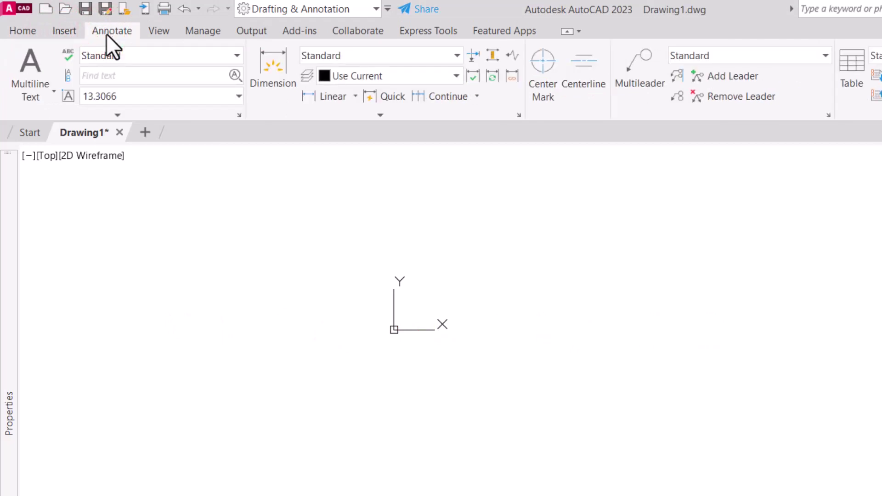
# Step: Hide and redisplay the viewport aids: the UCS icon, the ViewCube and the navigation bar
pyautogui.click(156, 36)
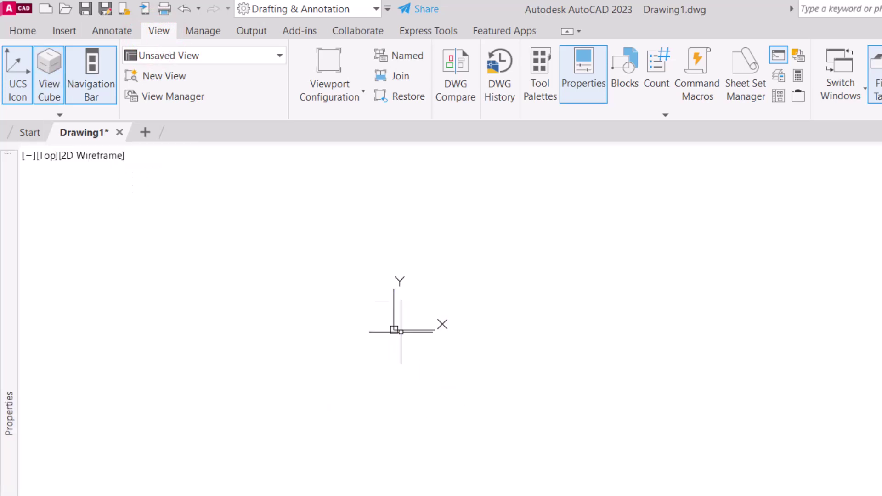
pyautogui.click(20, 77)
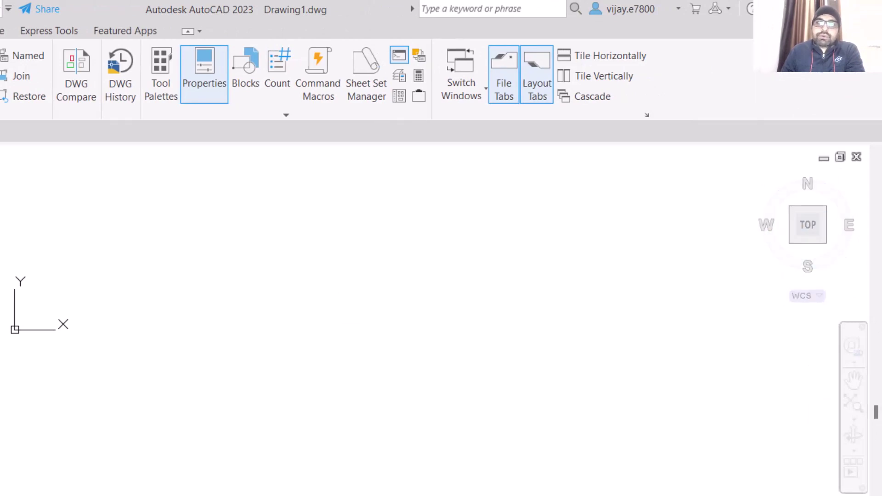
pyautogui.click(0, 78)
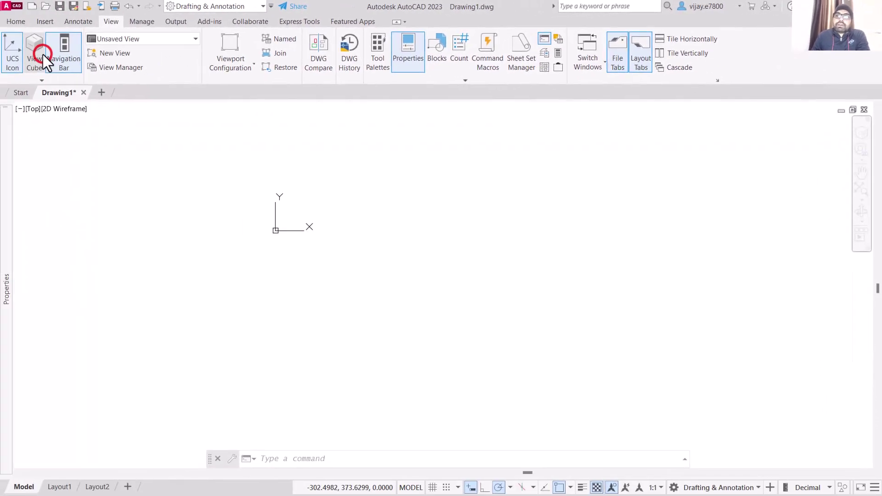
pyautogui.click(44, 57)
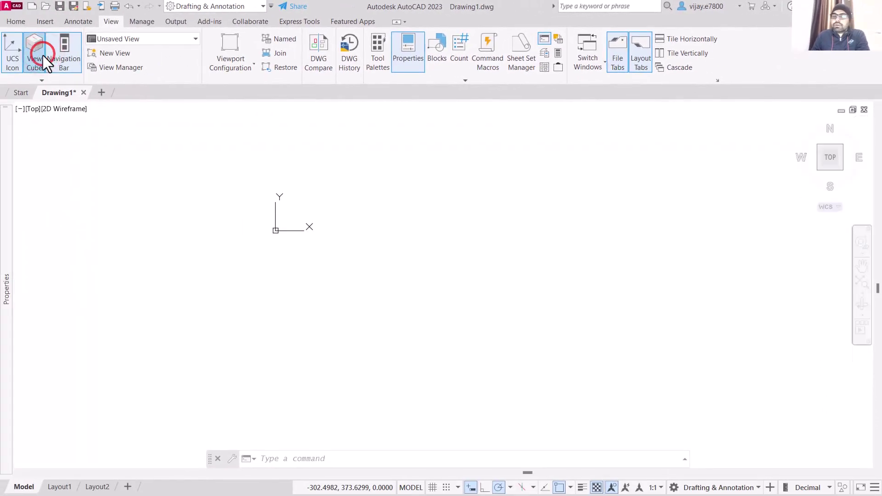
pyautogui.click(64, 61)
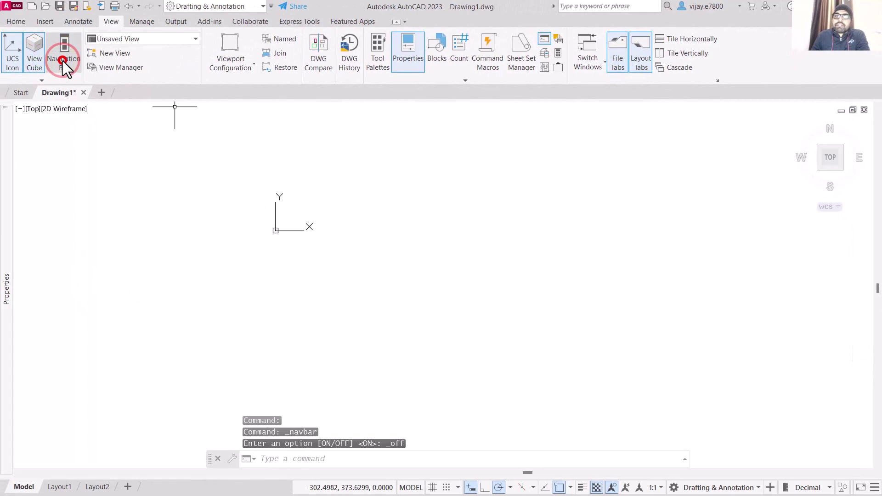
pyautogui.click(63, 59)
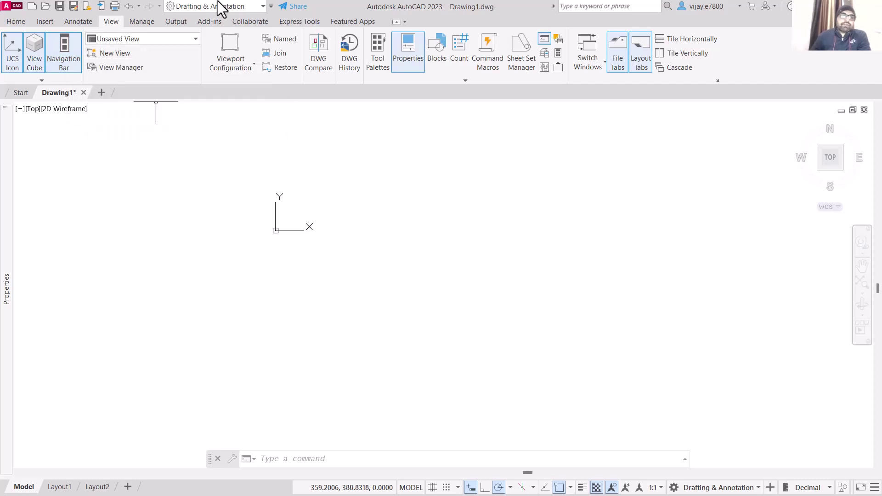
# Step: Examine the management tools, the output export formats and the options for saving or exporting the drawing
pyautogui.click(147, 26)
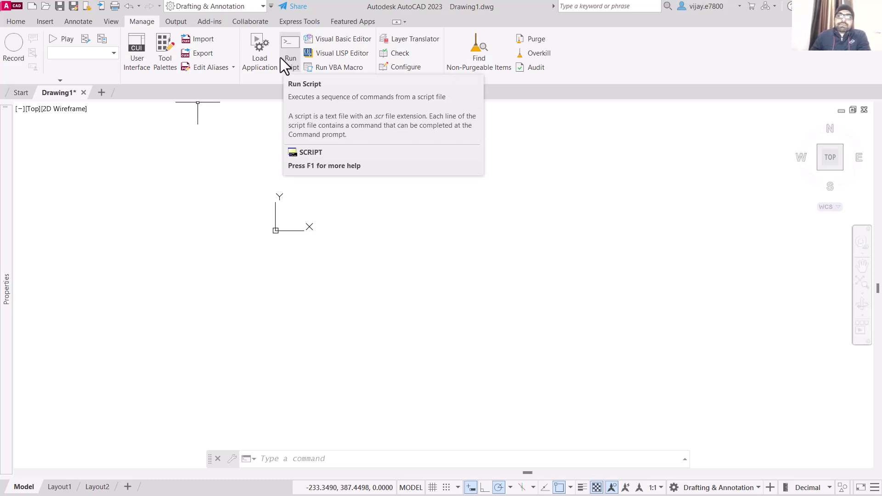
pyautogui.click(172, 25)
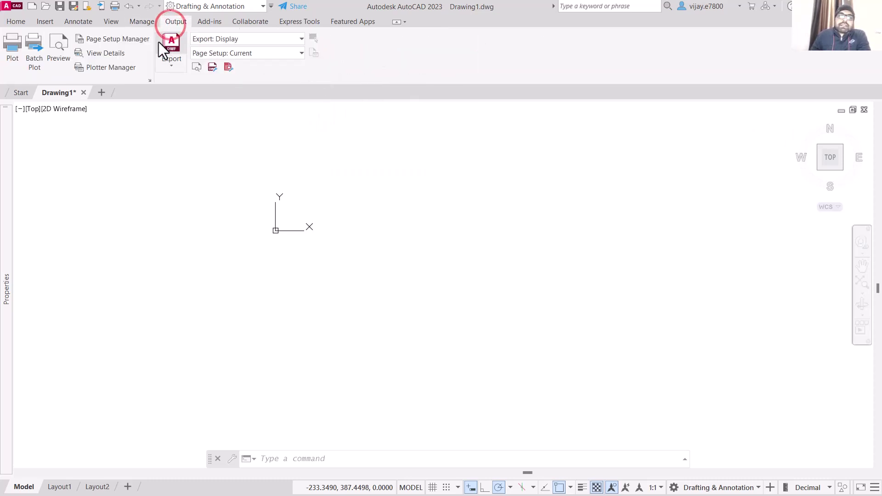
pyautogui.click(165, 65)
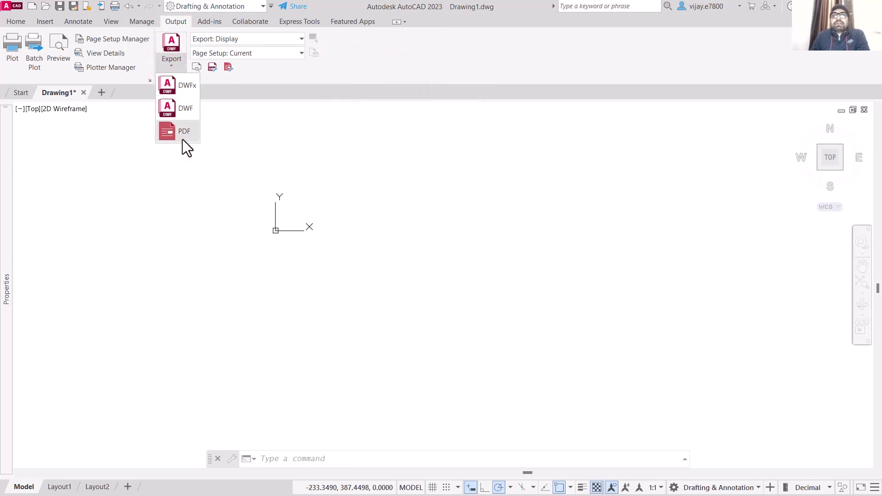
pyautogui.click(229, 85)
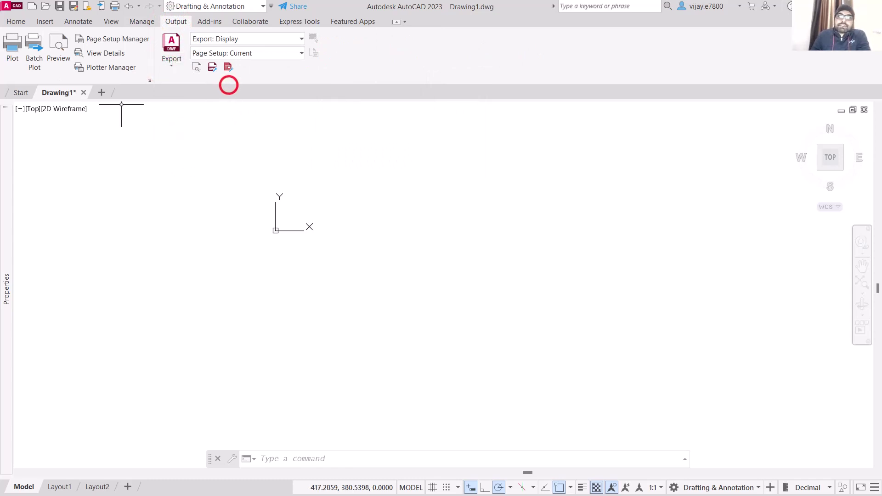
pyautogui.click(12, 6)
pyautogui.moveTo(36, 147)
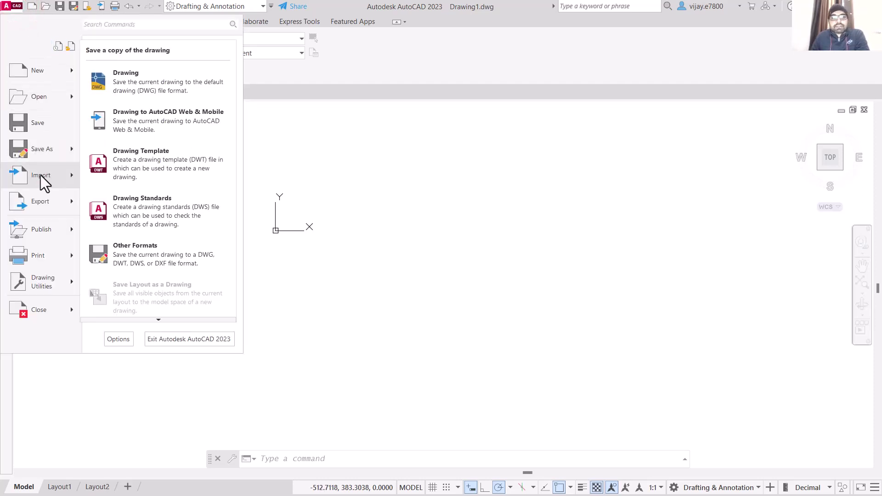
pyautogui.moveTo(54, 205)
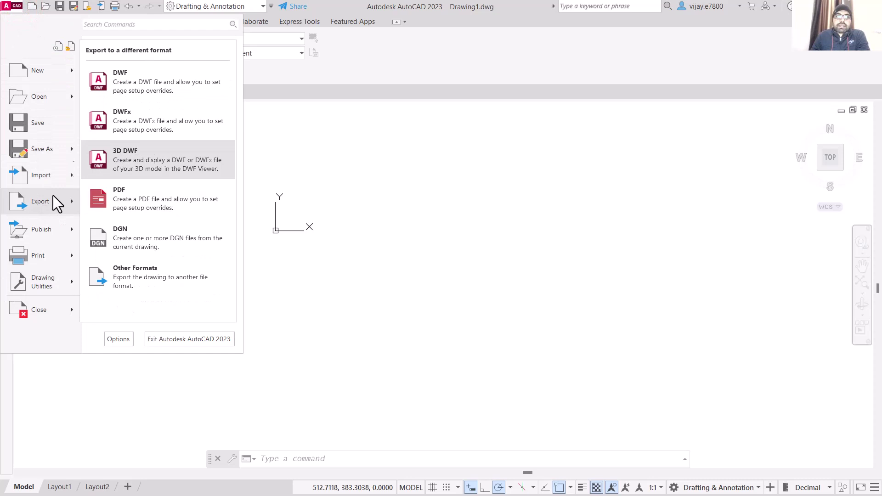
pyautogui.click(286, 83)
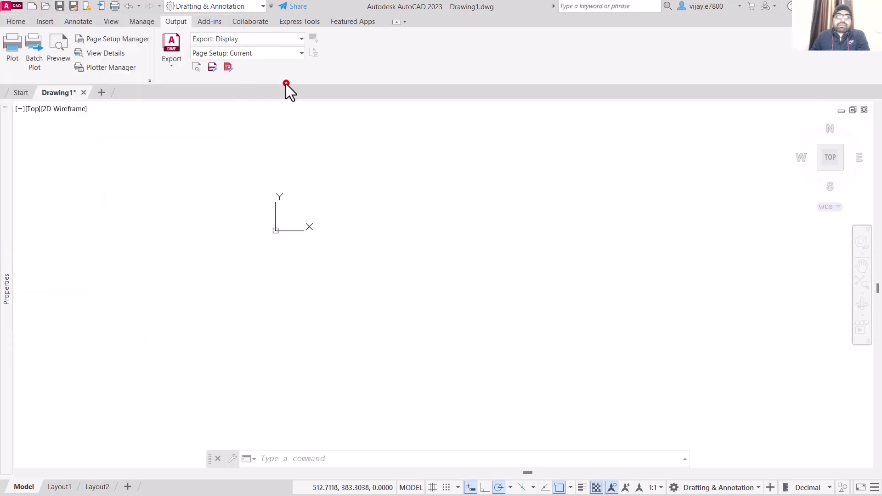
# Step: Examine the add-in, collaboration, express and featured app tools, then return to the basic drafting tools
pyautogui.click(208, 20)
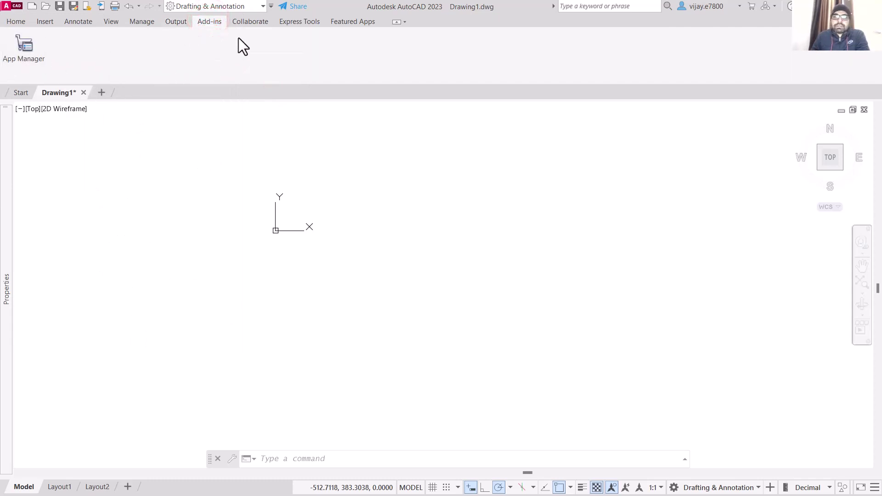
pyautogui.click(247, 23)
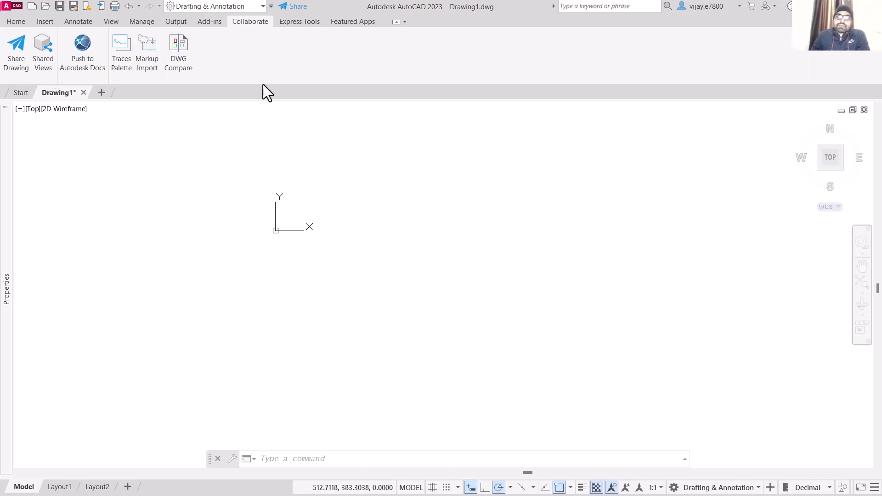
pyautogui.click(296, 21)
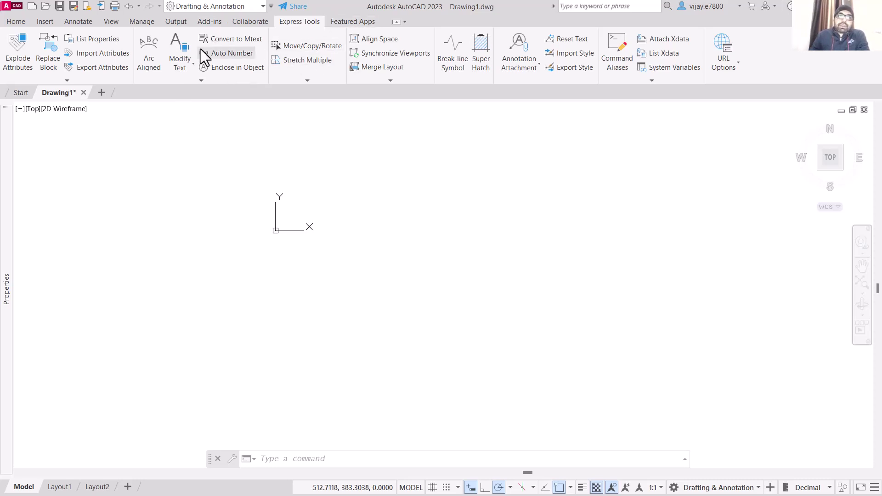
pyautogui.click(342, 24)
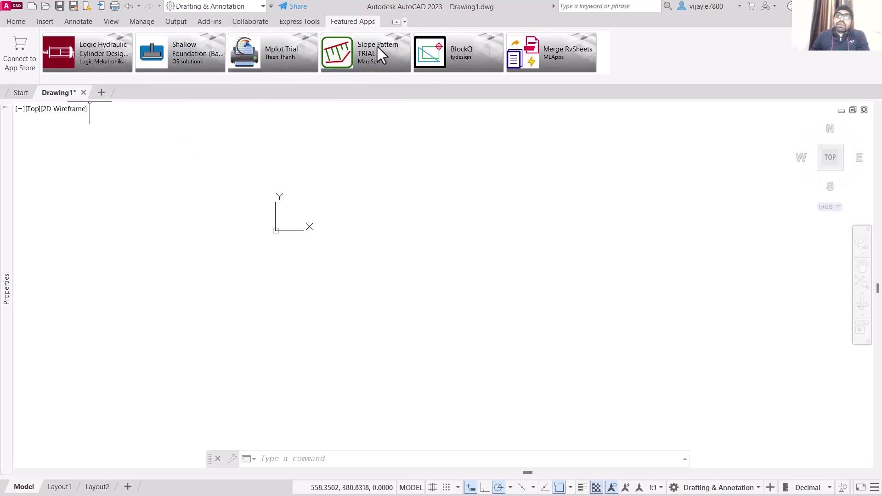
pyautogui.click(15, 24)
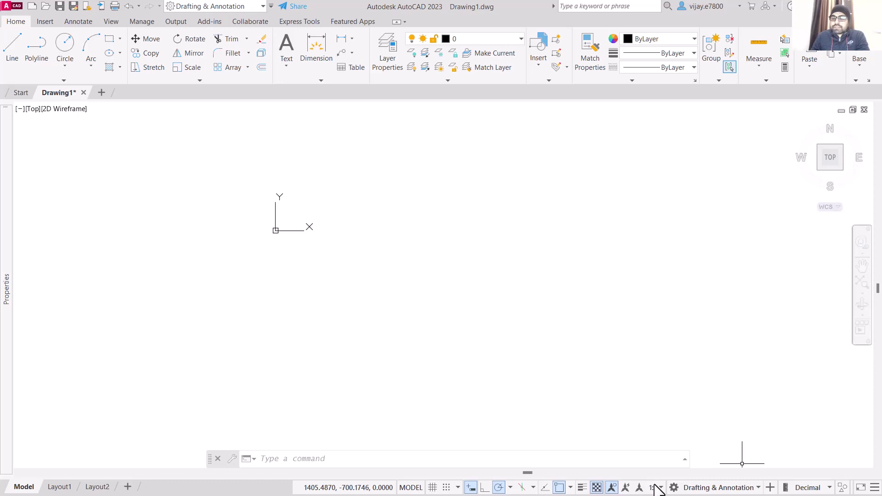
pyautogui.click(597, 488)
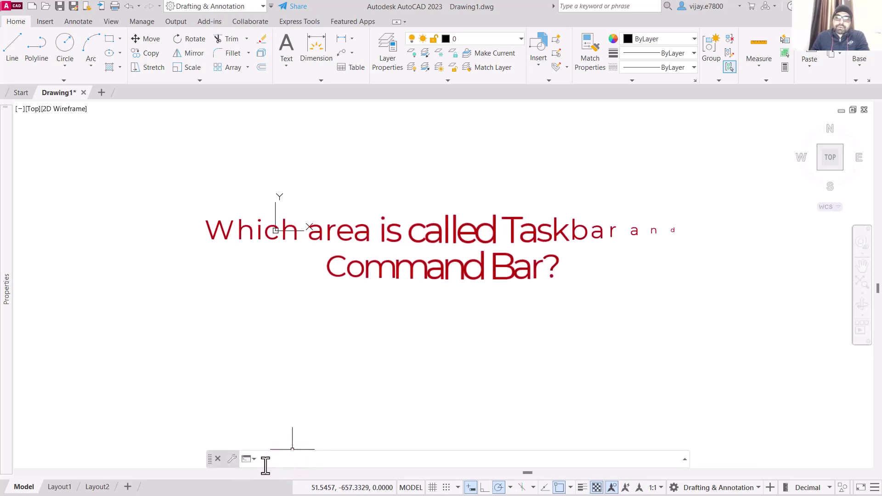
# Step: Dock the command line, refloat it at the lower left of the drawing area, and decline closing it
pyautogui.moveTo(210, 463)
pyautogui.mouseDown()
pyautogui.moveTo(209, 427)
pyautogui.moveTo(194, 491)
pyautogui.moveTo(197, 473)
pyautogui.mouseUp()
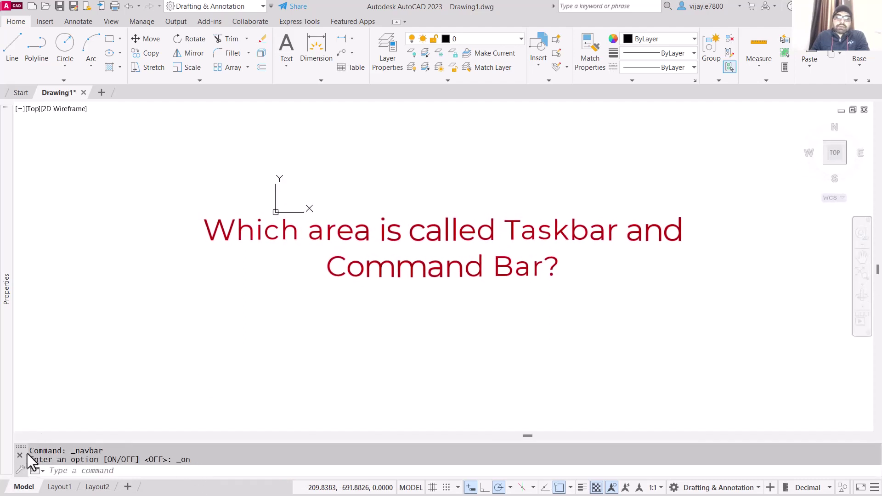
pyautogui.moveTo(24, 449); pyautogui.dragTo(91, 451)
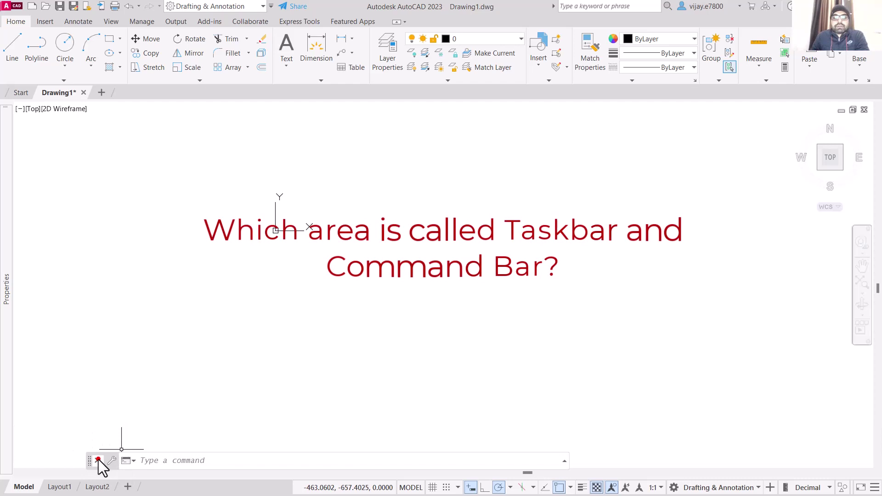
pyautogui.click(98, 459)
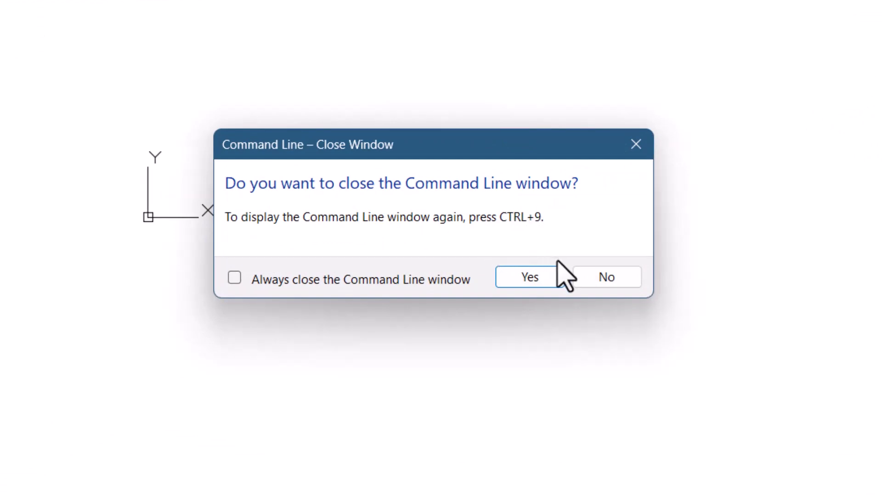
pyautogui.click(591, 276)
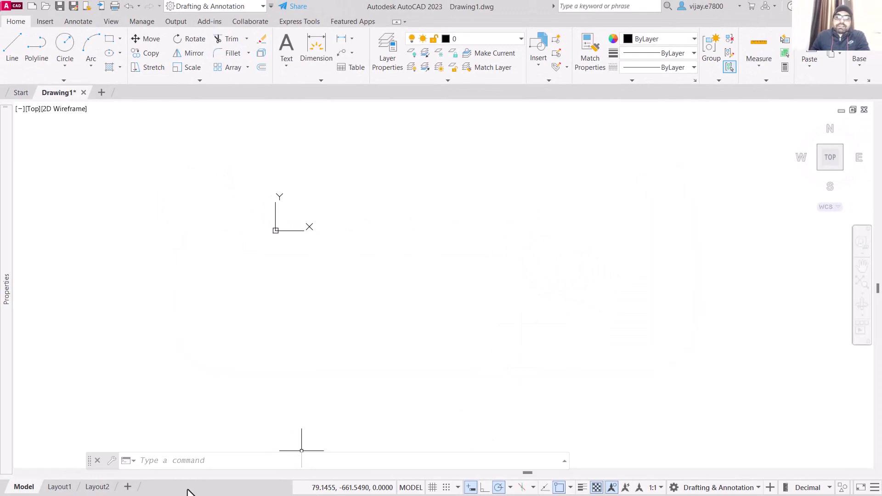
# Step: Compare the model space with the paper space of Layout1, finishing in model space
pyautogui.moveTo(52, 489)
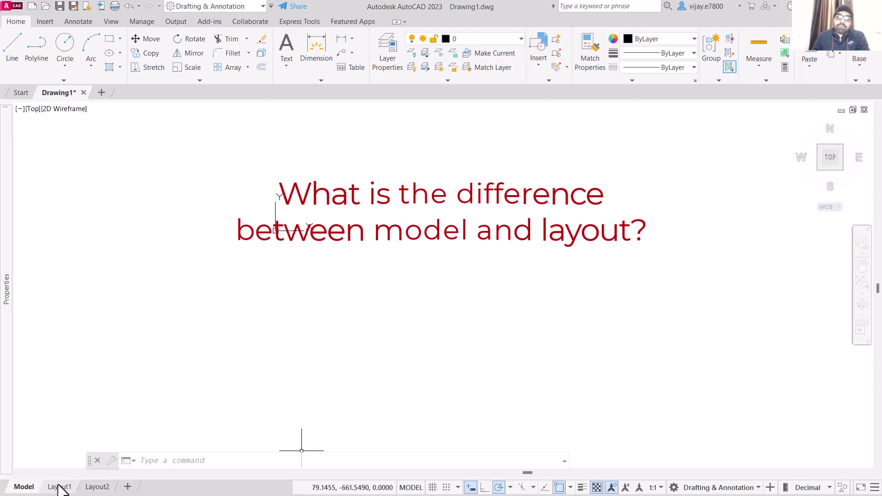
pyautogui.click(59, 486)
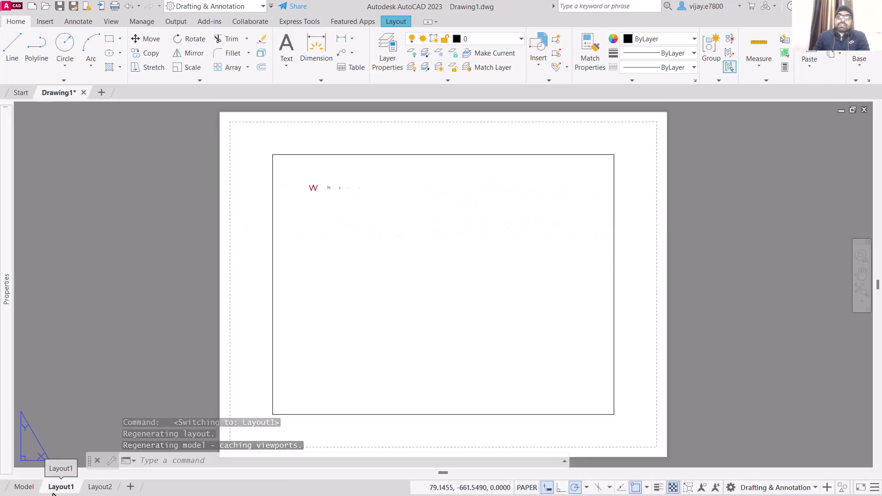
pyautogui.click(28, 487)
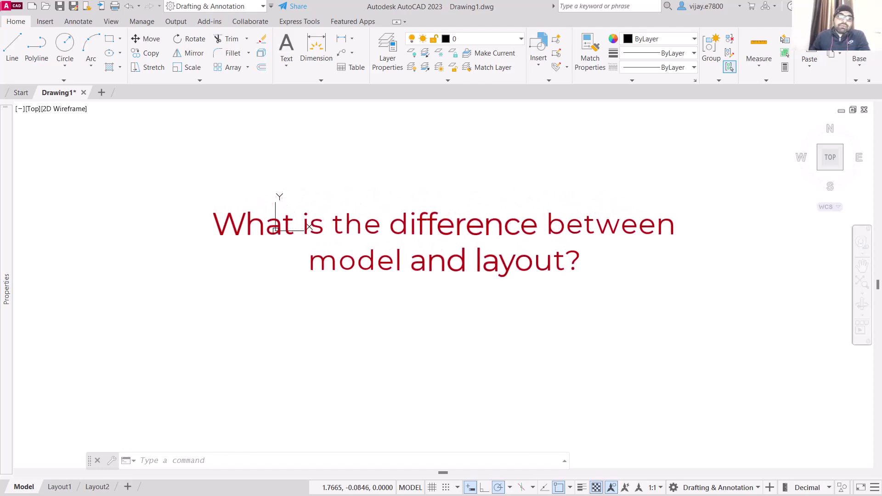
pyautogui.click(59, 487)
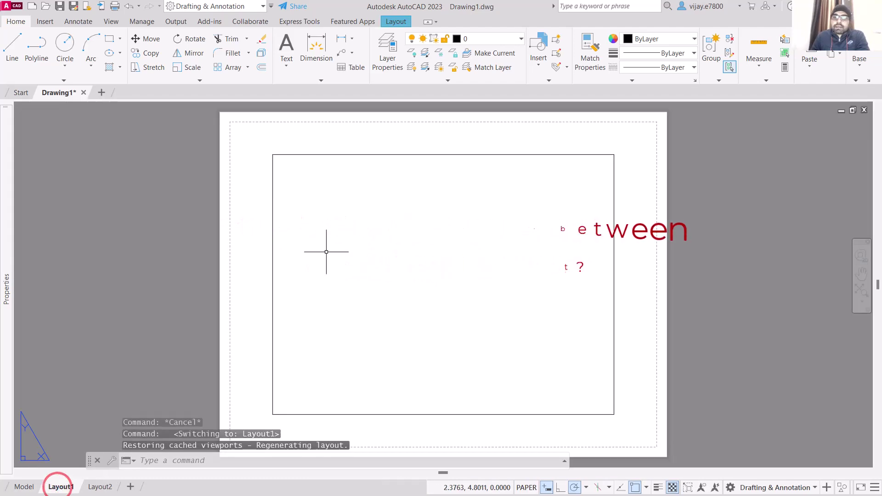
pyautogui.click(24, 488)
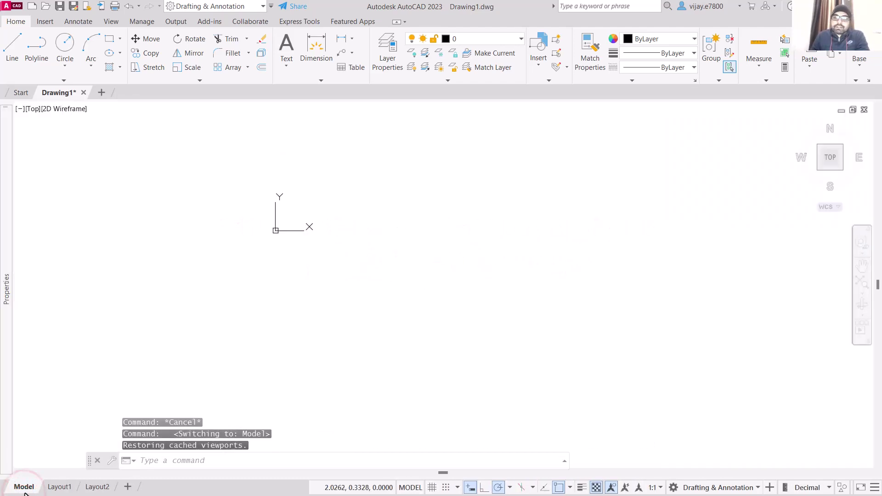
pyautogui.click(56, 490)
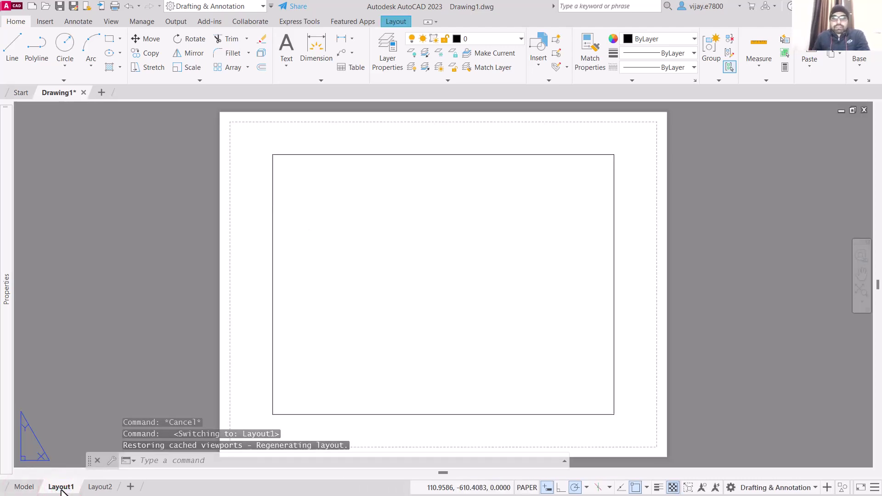
pyautogui.click(25, 491)
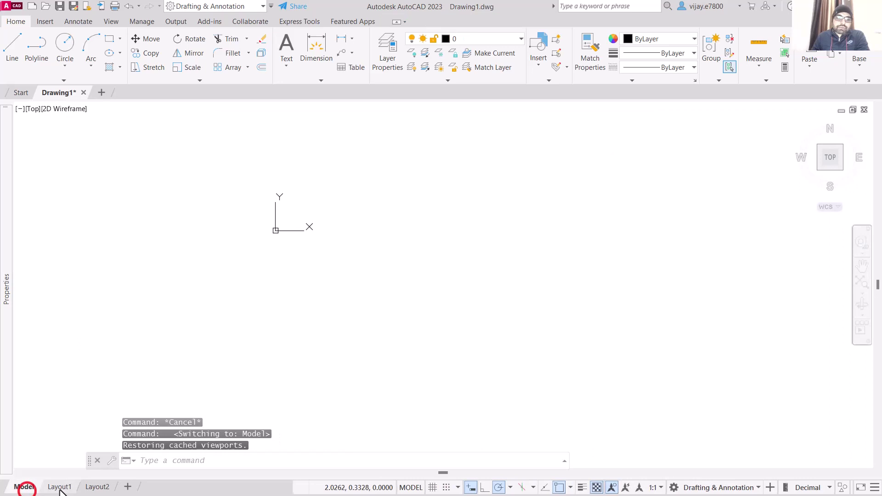
pyautogui.click(58, 488)
pyautogui.click(19, 490)
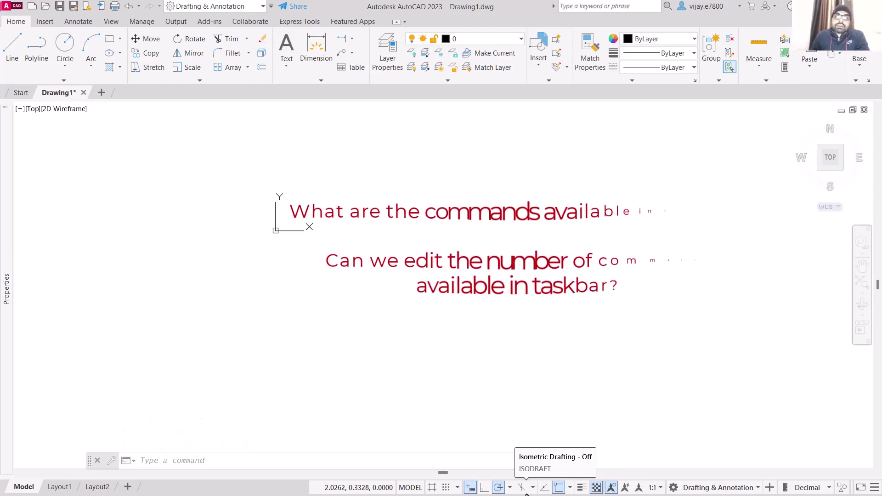
# Step: Turn on the grid display in model space
pyautogui.click(431, 488)
pyautogui.click(431, 487)
pyautogui.click(430, 488)
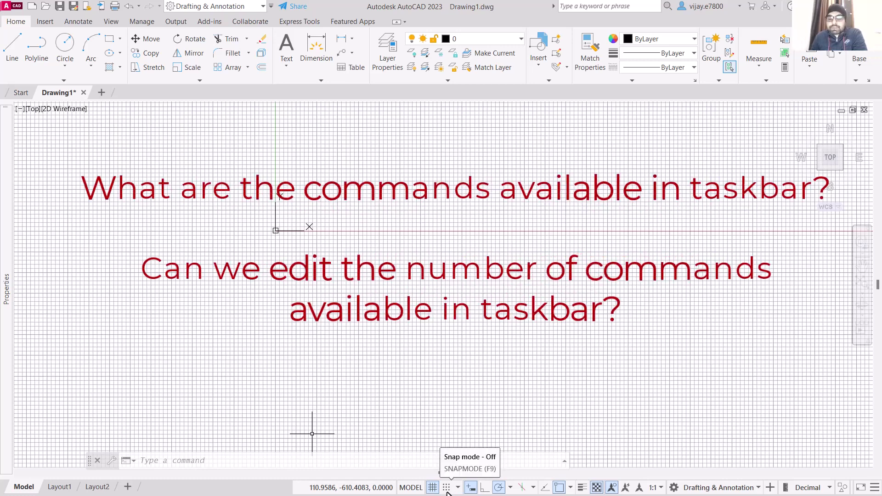
# Step: Compare the cursor behaviour with dynamic input off and on by starting selection windows in the empty drawing area
pyautogui.click(407, 340)
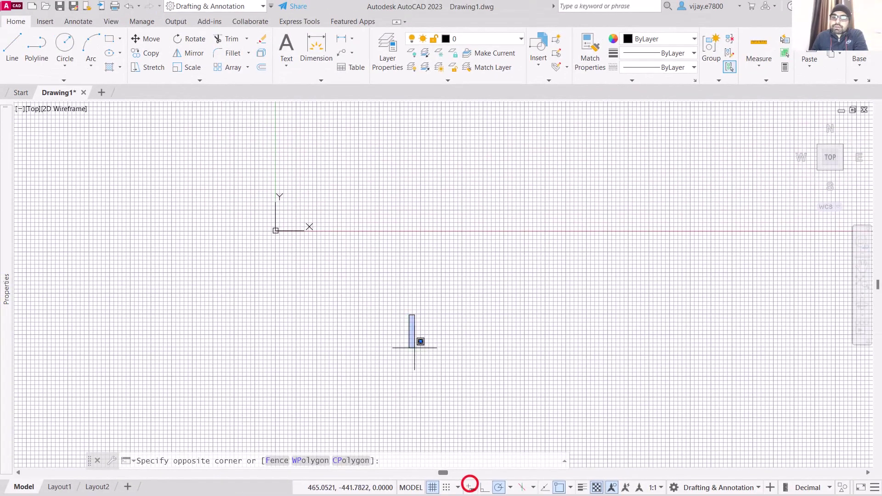
pyautogui.click(427, 305)
pyautogui.click(402, 285)
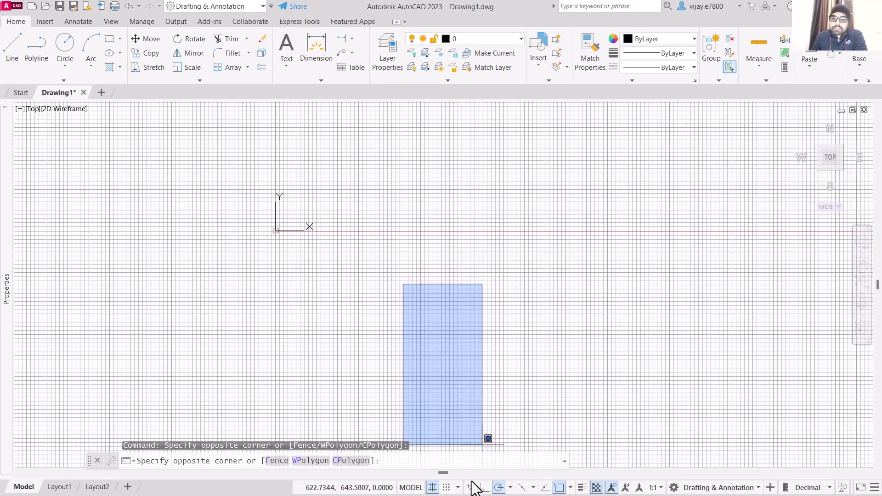
pyautogui.click(464, 334)
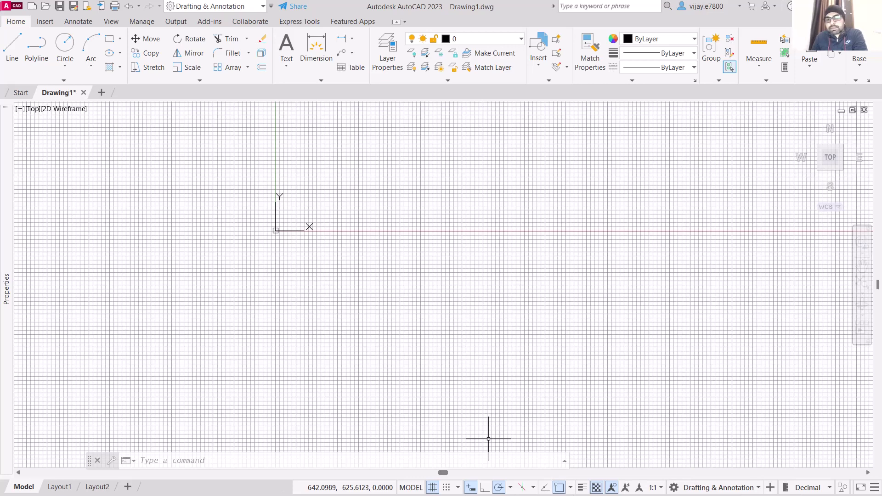
# Step: Examine the drawing unit and workspace options, keeping the Drafting & Annotation workspace
pyautogui.click(825, 488)
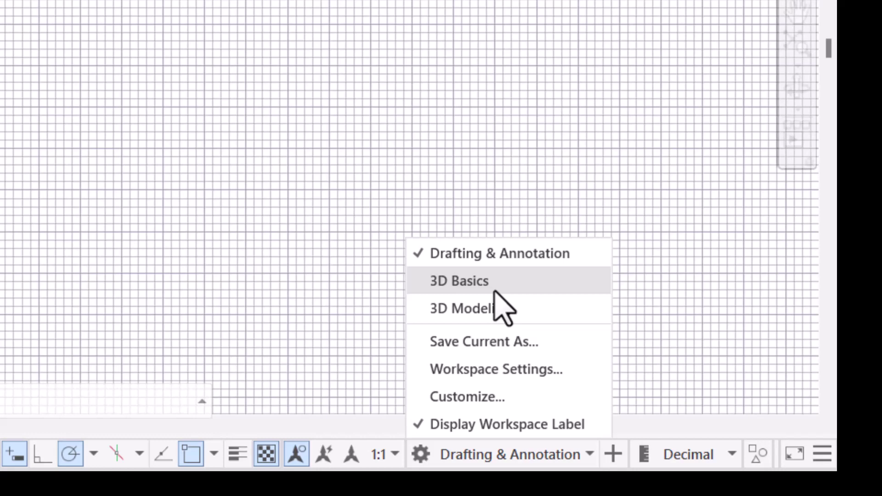
pyautogui.click(327, 282)
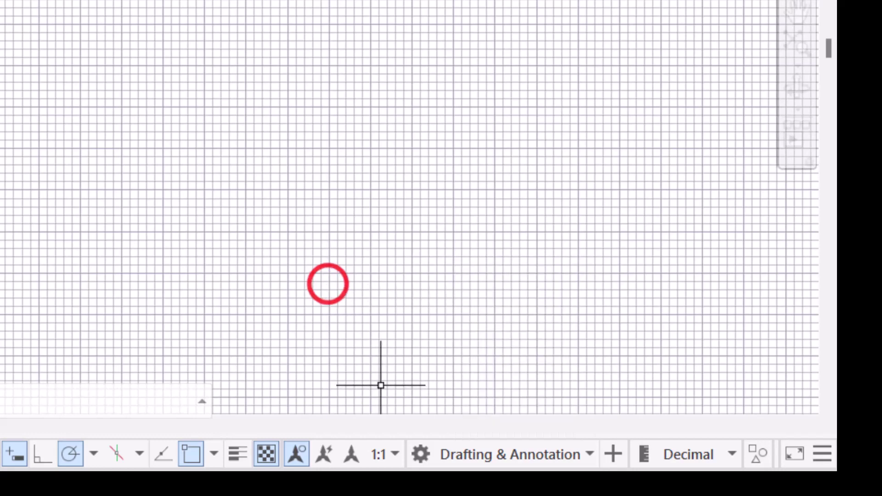
pyautogui.click(350, 306)
pyautogui.click(358, 322)
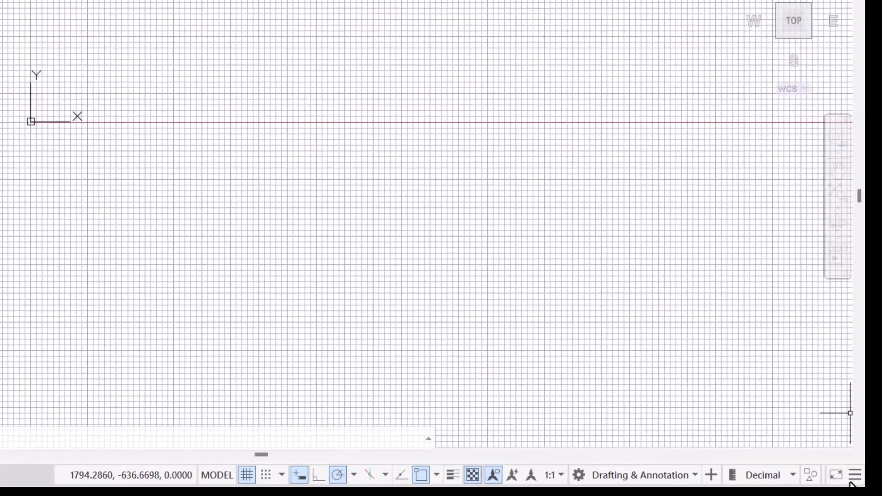
# Step: Examine the list of drafting aids that can be shown or hidden in the status bar
pyautogui.click(854, 477)
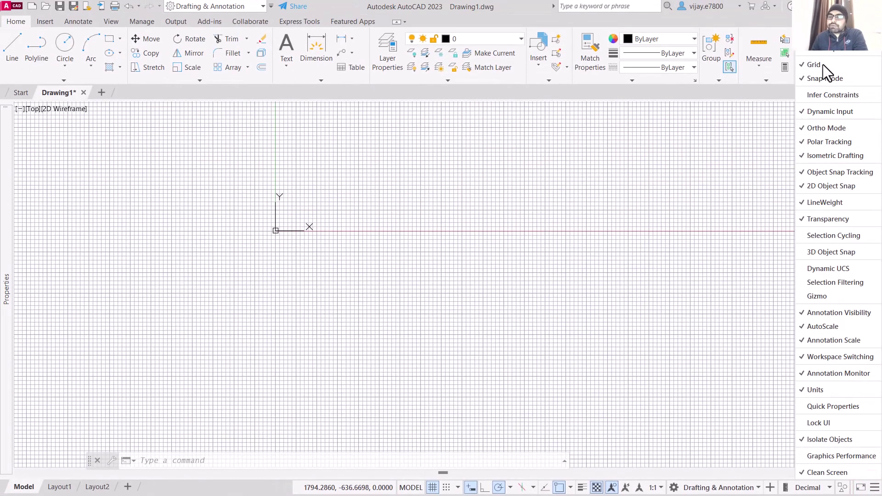
pyautogui.click(875, 488)
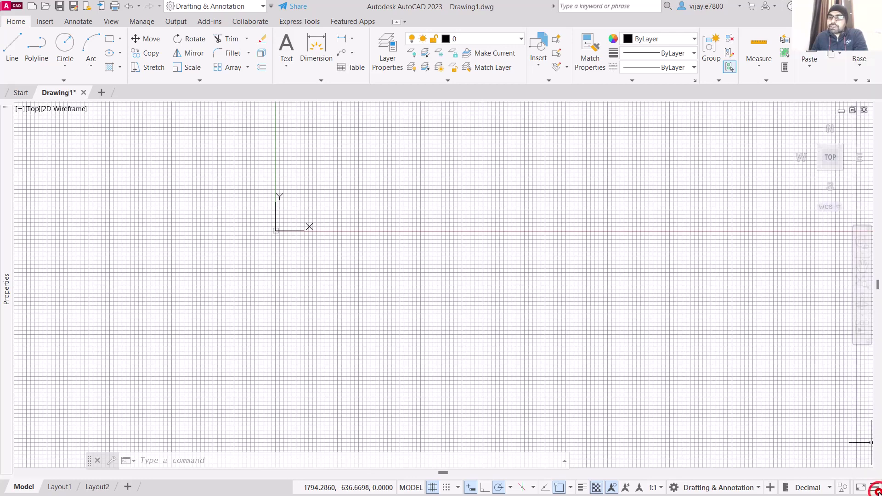
pyautogui.click(875, 487)
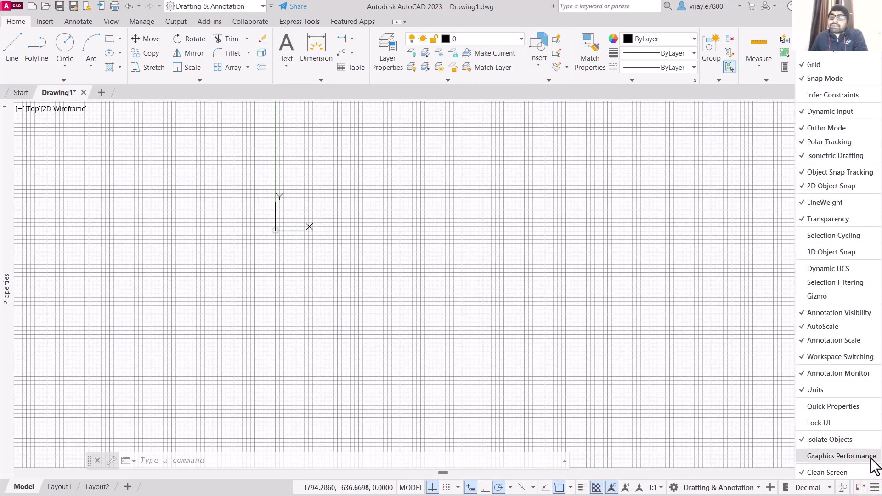
# Step: Switch Clean Screen on and back off twice, finishing with the full interface
pyautogui.click(861, 488)
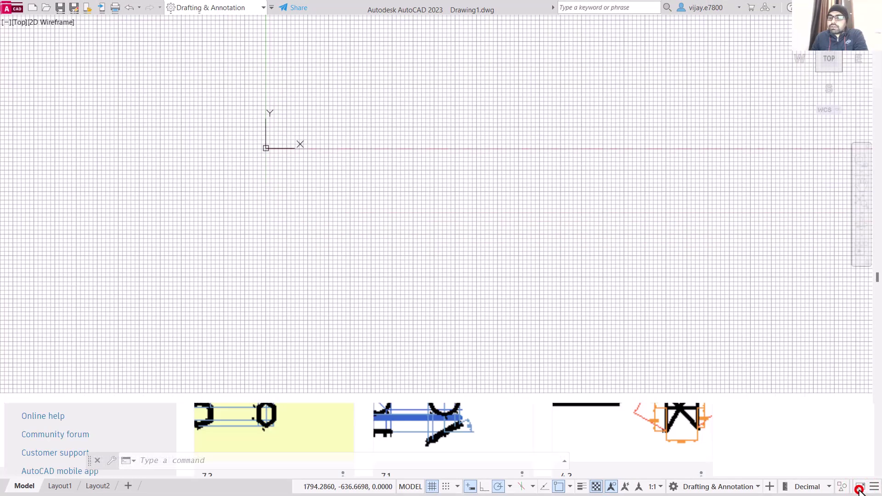
pyautogui.click(860, 487)
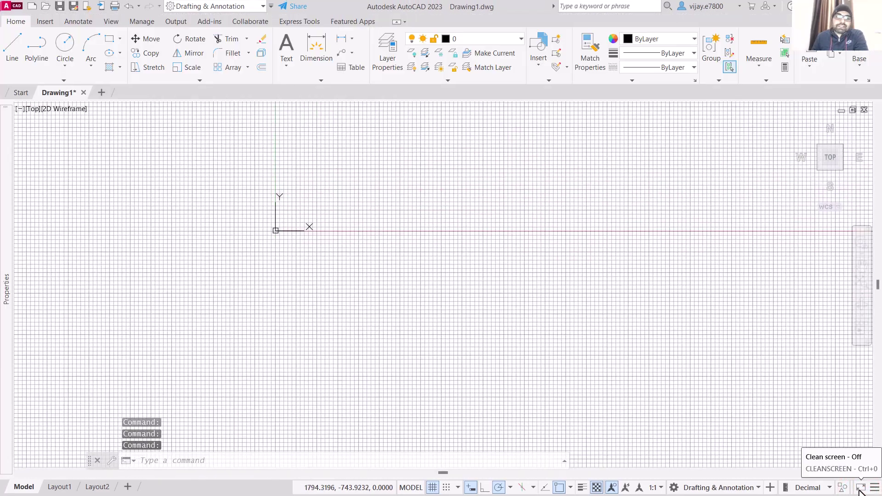
pyautogui.click(861, 488)
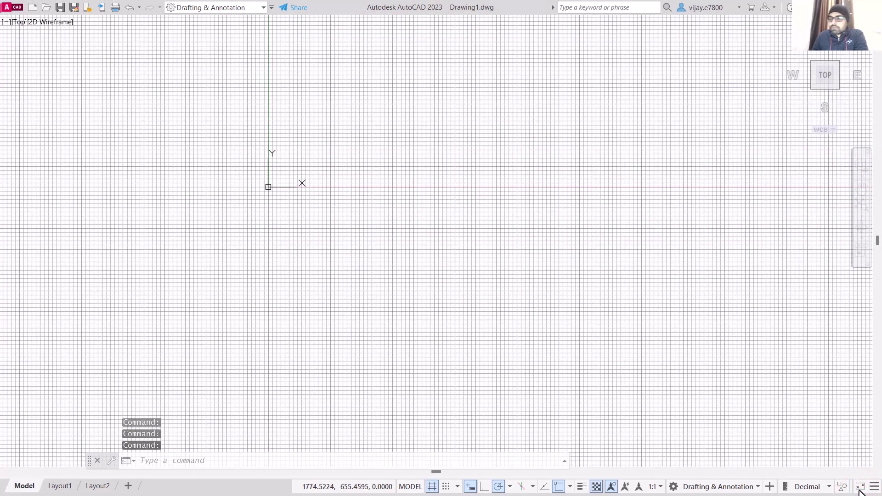
pyautogui.click(860, 487)
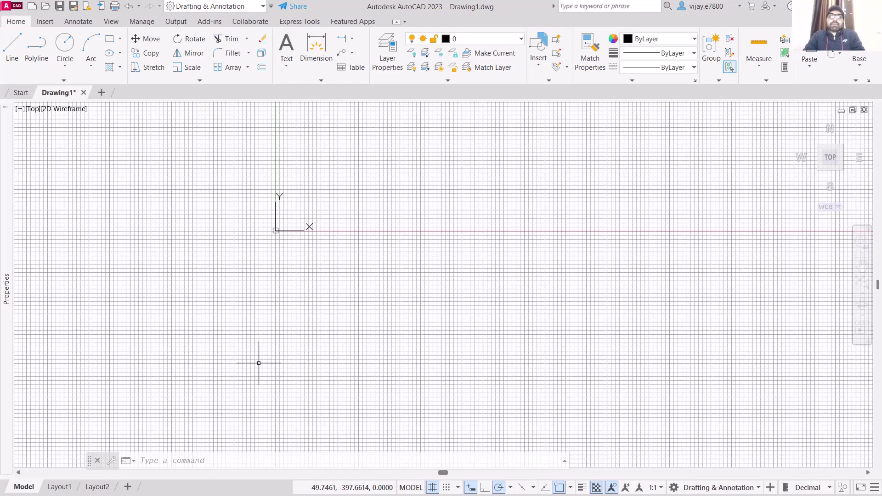
# Step: Hide the ribbon with the RIBBONCLOSE command and restore it with the RIBBON command
pyautogui.write('bbon')
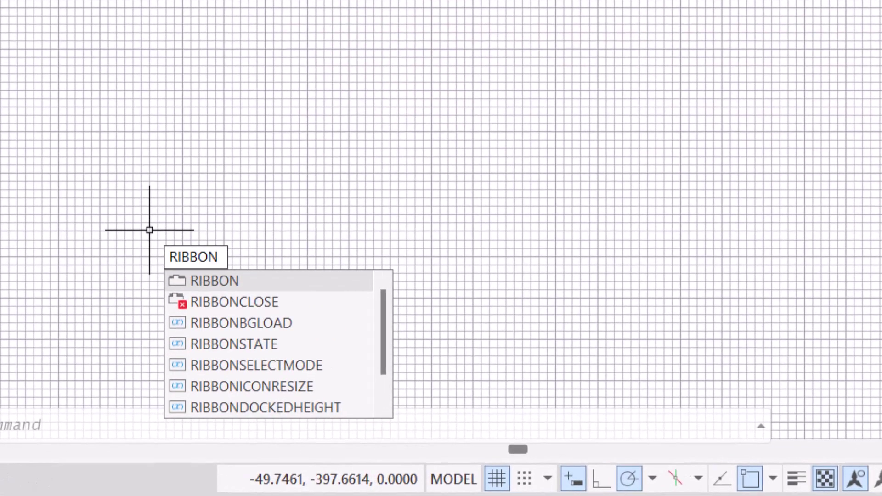
pyautogui.press('Down')
pyautogui.press('Return')
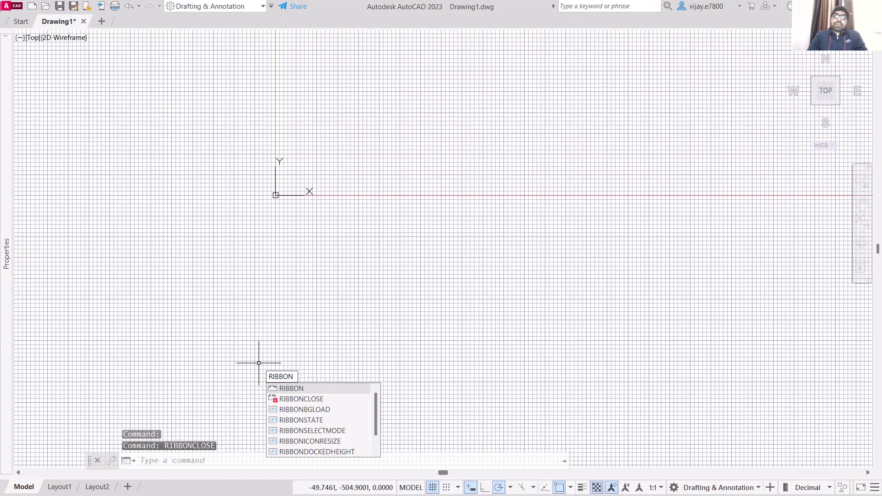
pyautogui.press('Return')
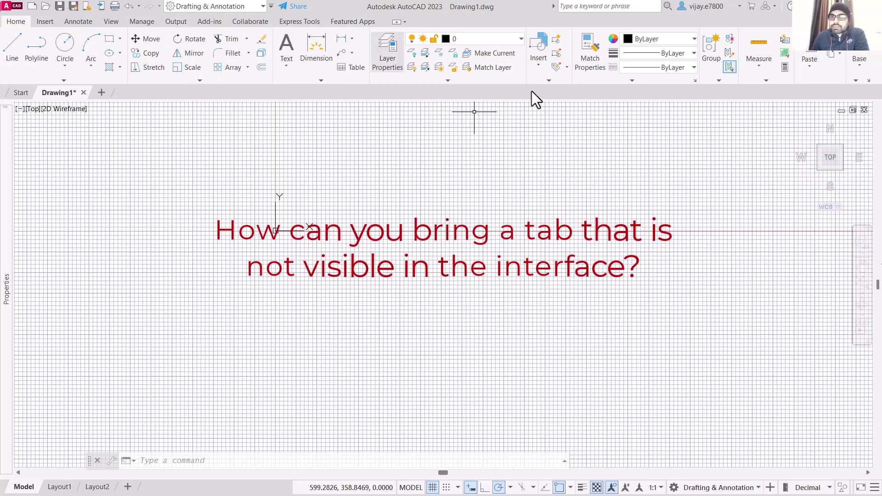
# Step: Add the hidden 3D Tools tab to the ribbon and display its tools
pyautogui.rightClick(768, 23)
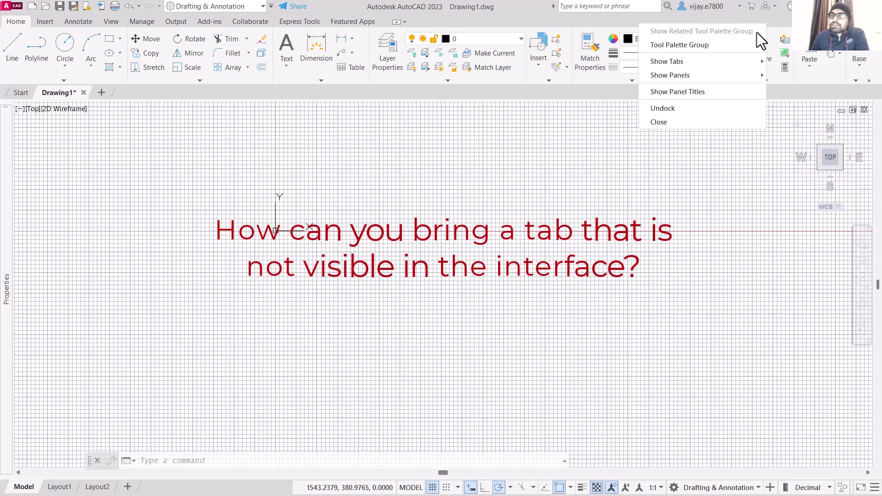
pyautogui.moveTo(710, 65)
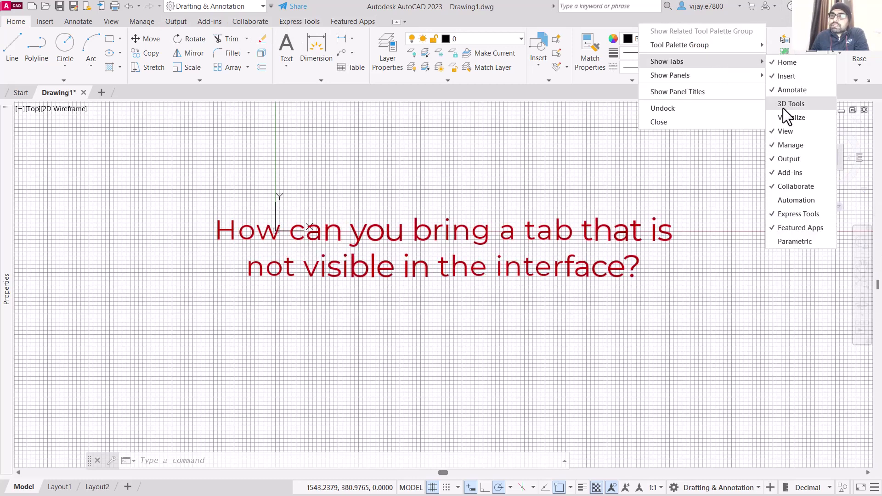
pyautogui.click(797, 104)
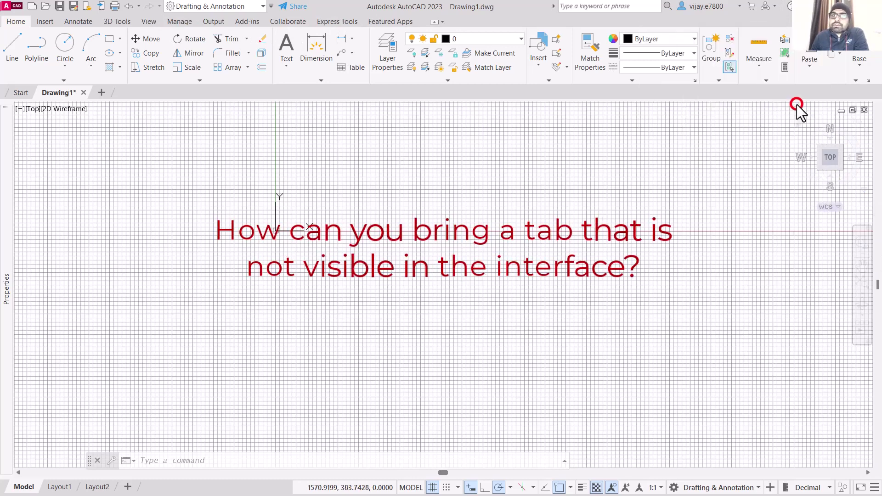
pyautogui.click(108, 24)
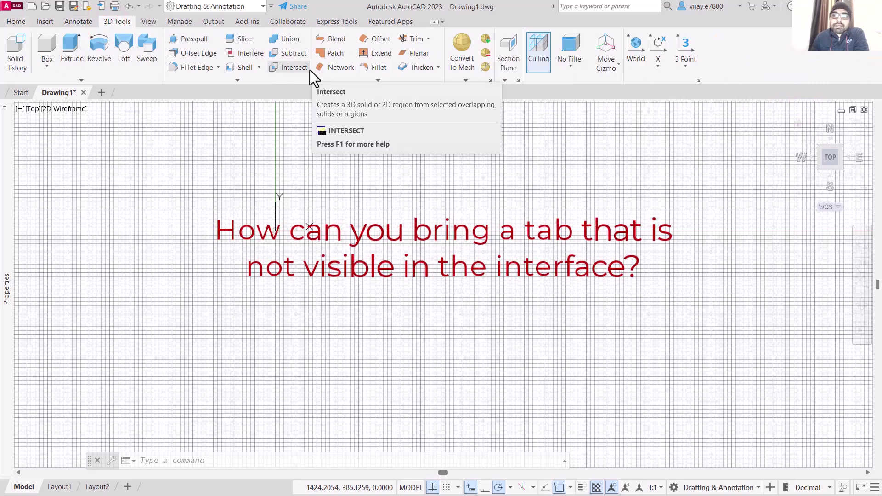
# Step: Examine which ribbon tabs and which 3D Tools panels can be shown or hidden, leaving them as they are
pyautogui.rightClick(792, 53)
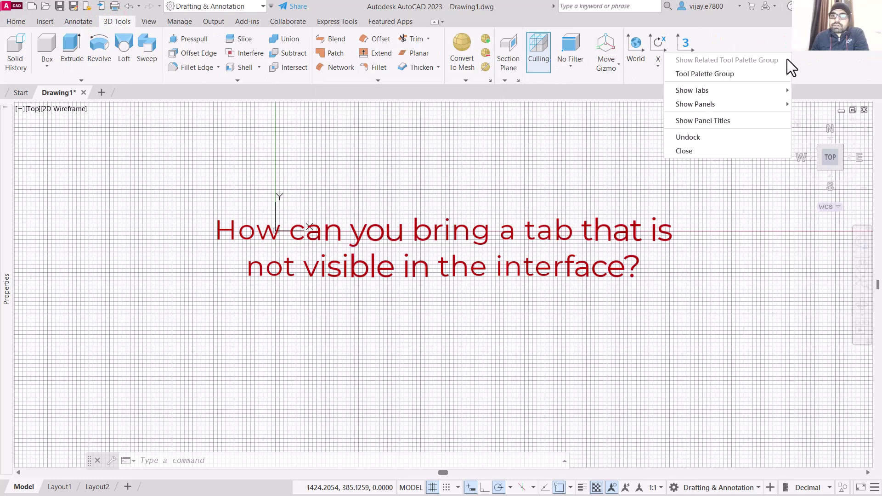
pyautogui.moveTo(760, 90)
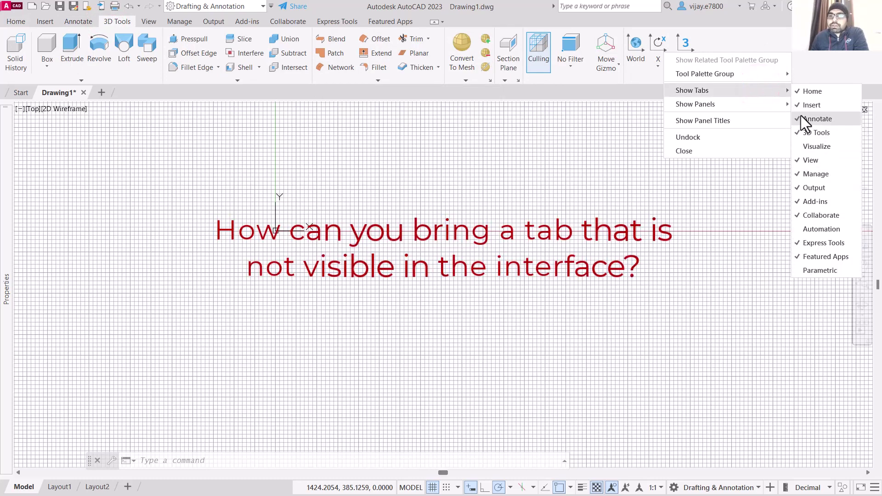
pyautogui.moveTo(747, 107)
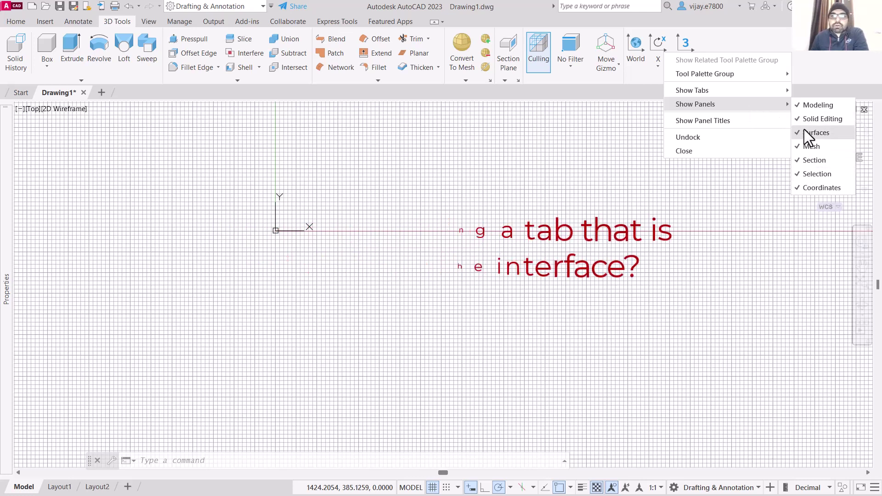
pyautogui.press('Escape')
pyautogui.press('Escape')
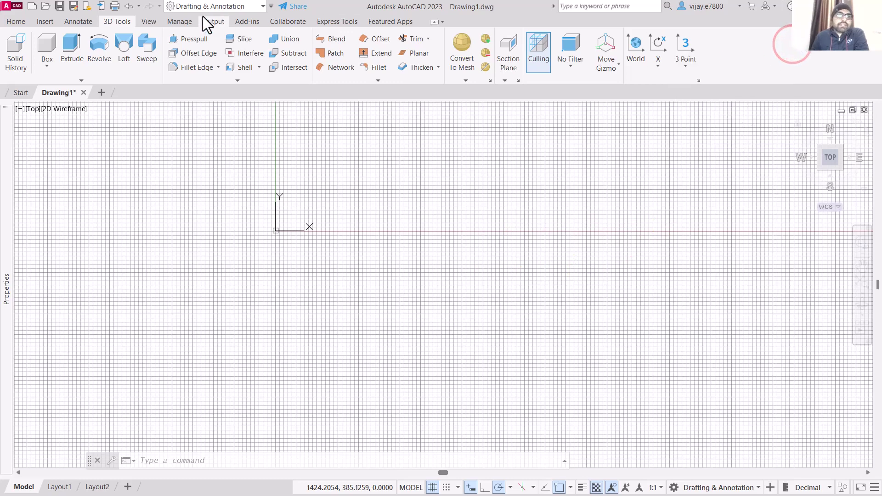